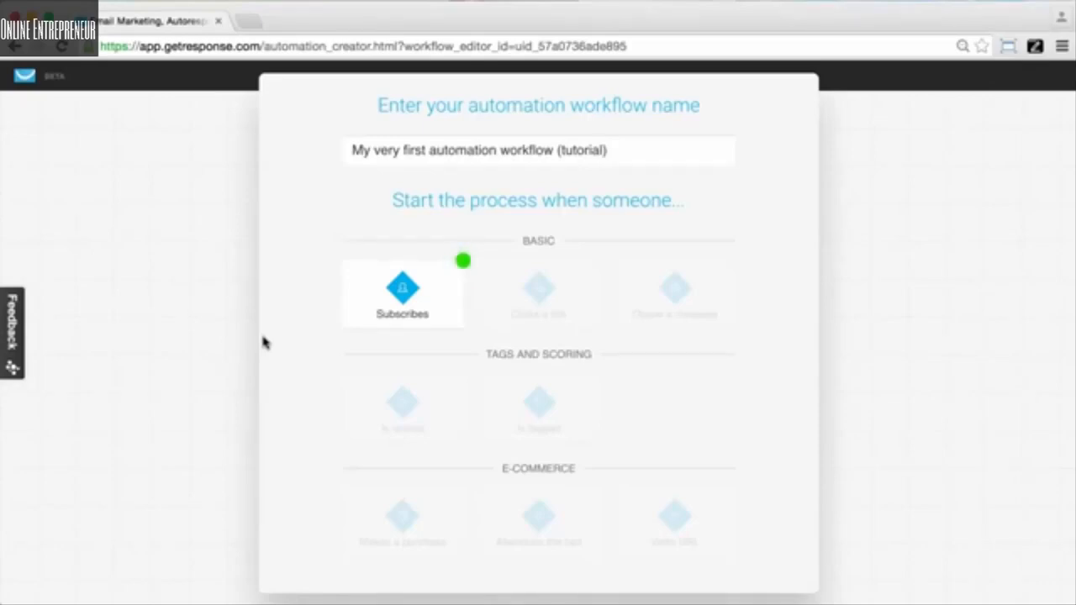
Step: Start the workflow with the Subscribes trigger and connect a Send message action beneath it
{"action": "left_click", "coordinate": [394, 308]}
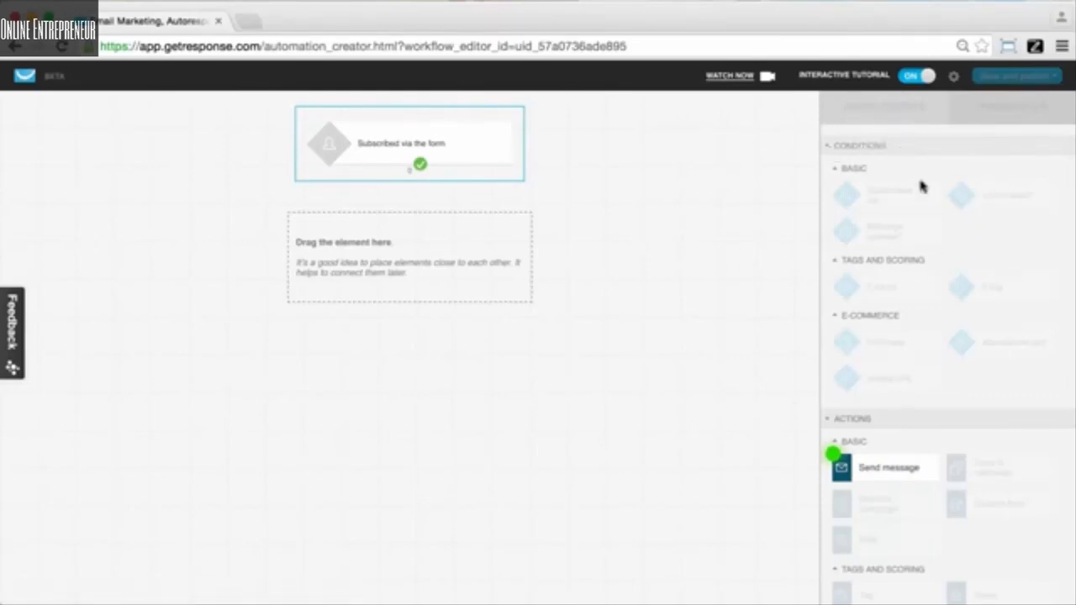
{"action": "scroll", "coordinate": [893, 429], "scroll_direction": "down", "scroll_amount": 3}
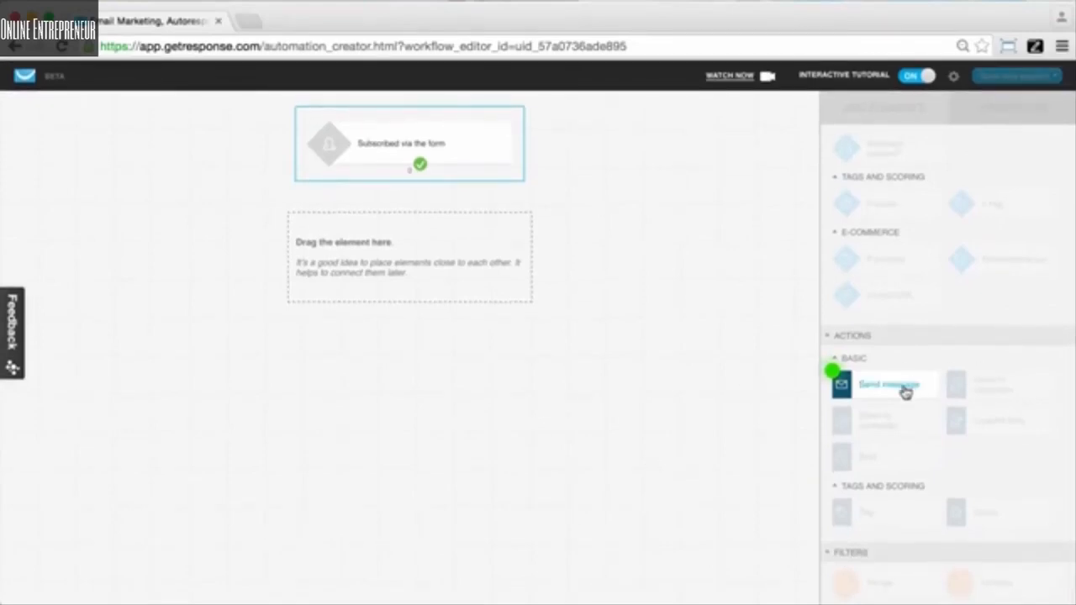
{"action": "left_click_drag", "start_coordinate": [906, 393], "coordinate": [405, 224]}
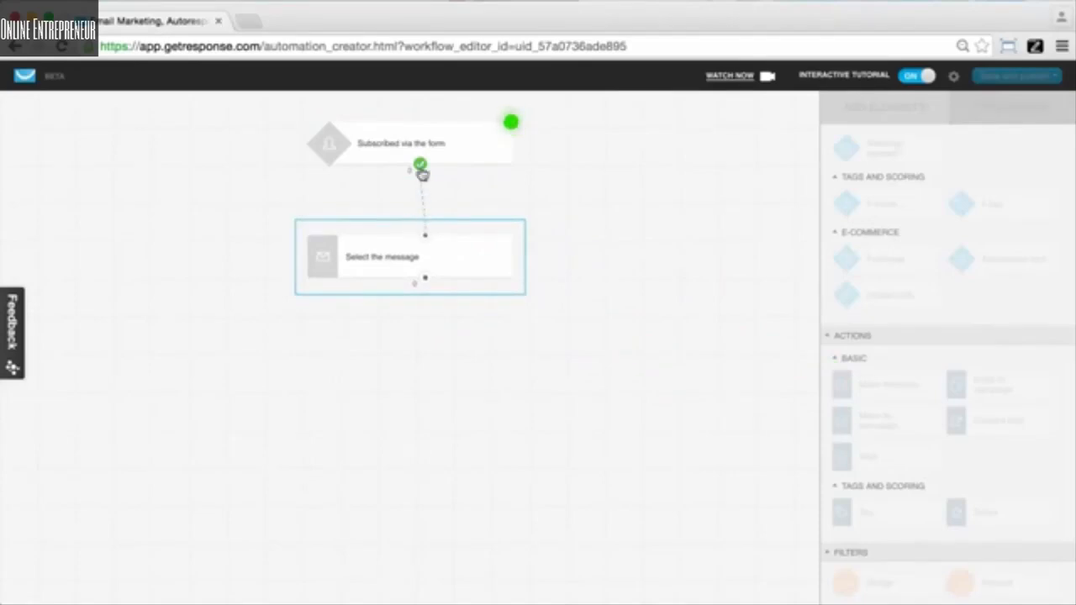
{"action": "left_click_drag", "start_coordinate": [420, 168], "coordinate": [427, 236]}
{"action": "left_click_drag", "start_coordinate": [425, 220], "coordinate": [421, 170]}
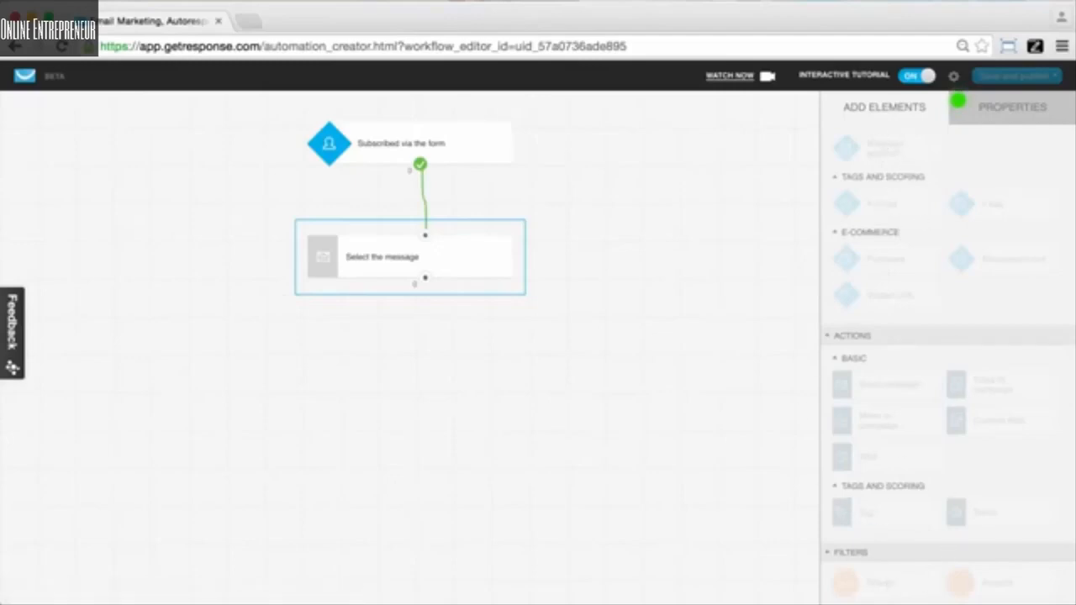
Step: Set the Send message action to send the Tutorial message
{"action": "left_click", "coordinate": [1017, 108]}
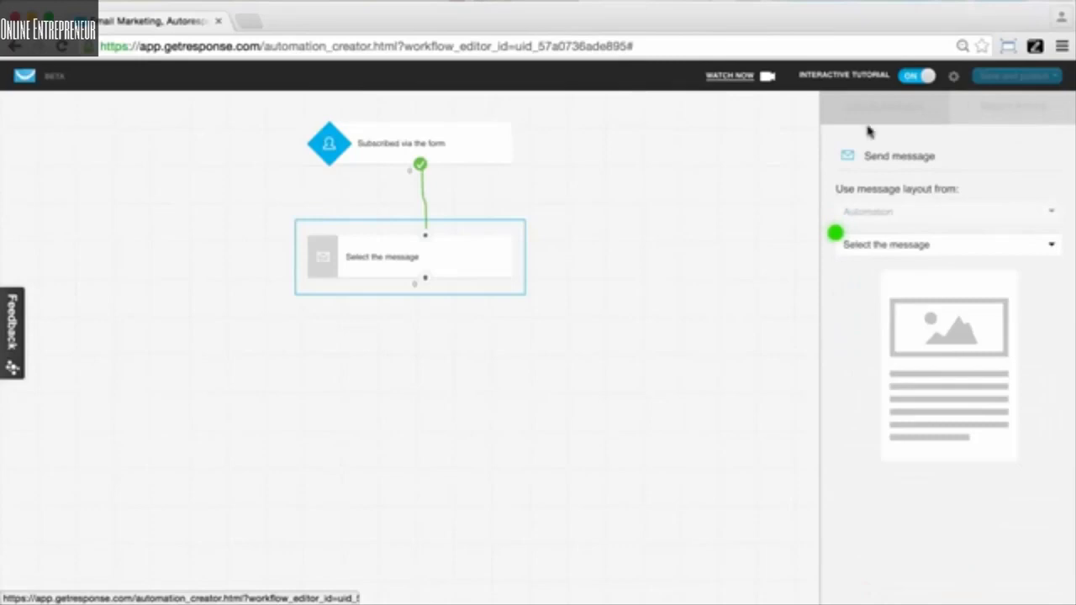
{"action": "left_click", "coordinate": [973, 250]}
{"action": "left_click", "coordinate": [898, 284]}
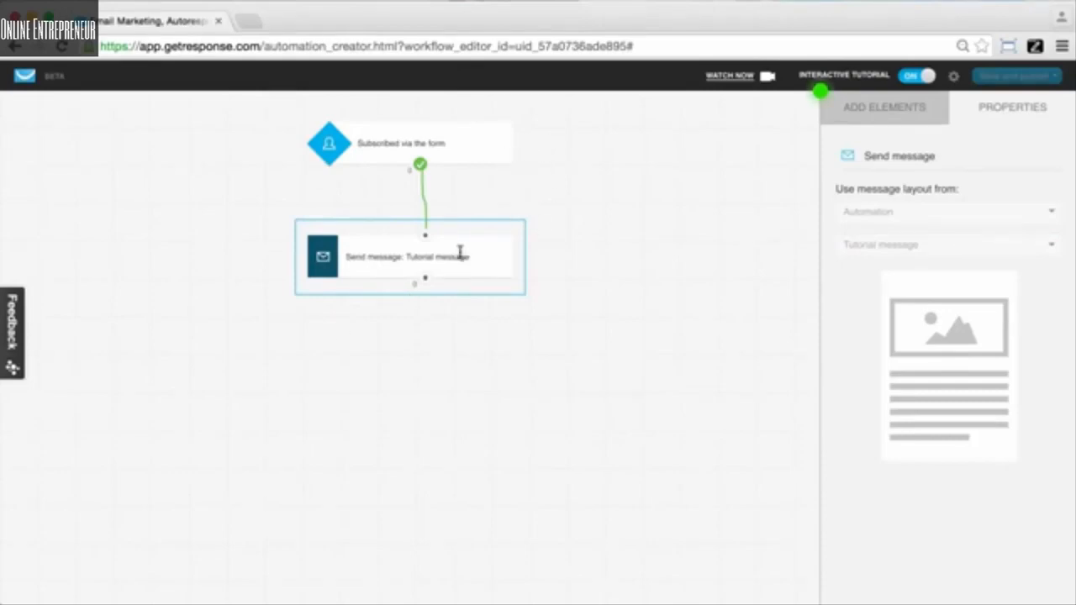
Step: Add a Message opened condition below the send action and connect it to the message
{"action": "left_click", "coordinate": [901, 120]}
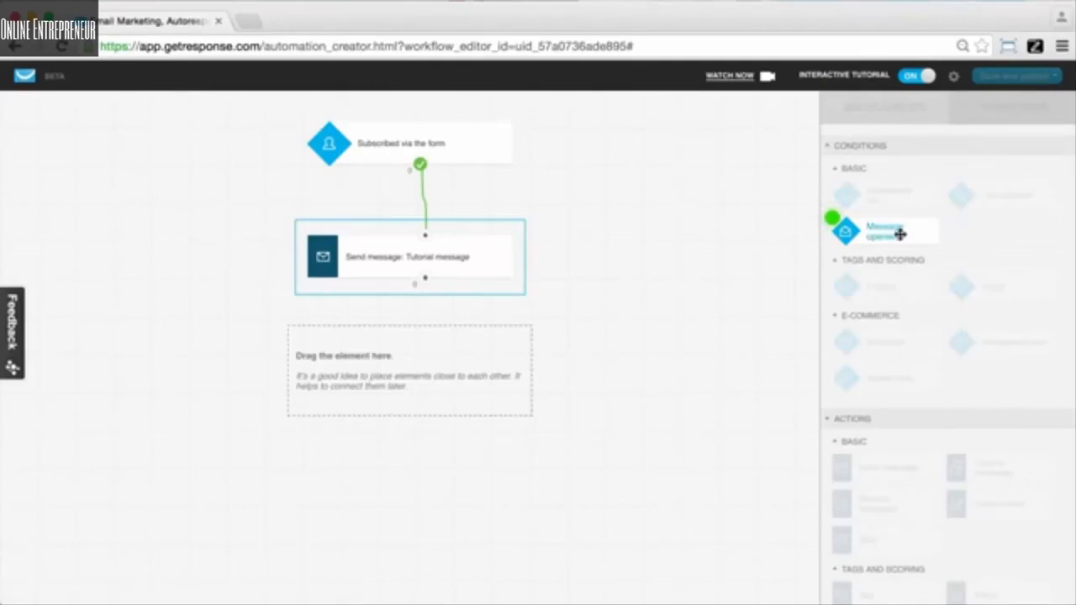
{"action": "left_click_drag", "start_coordinate": [900, 234], "coordinate": [433, 338]}
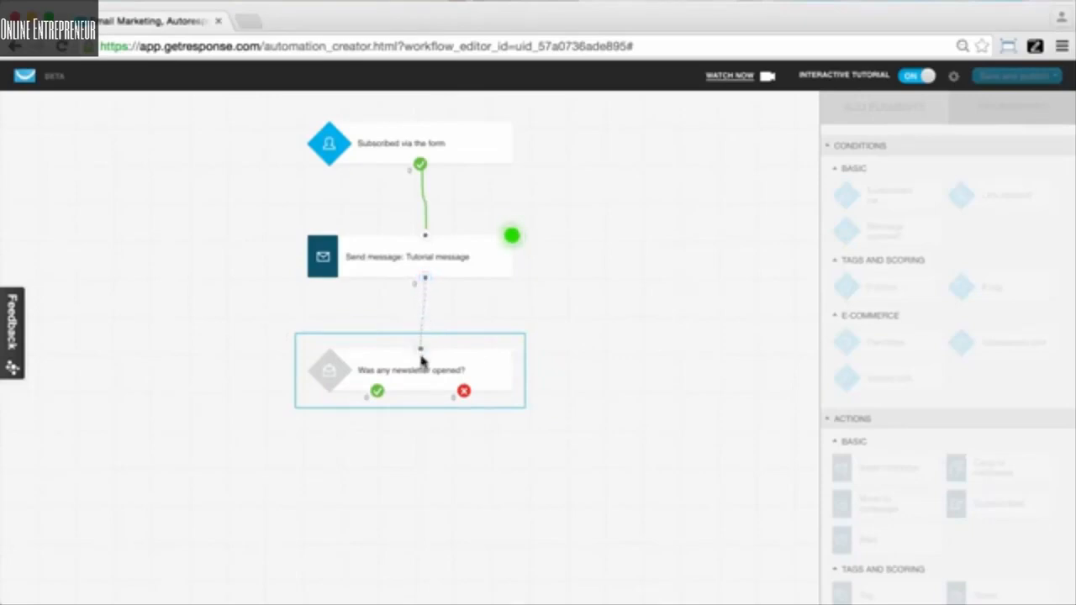
{"action": "left_click_drag", "start_coordinate": [421, 349], "coordinate": [425, 278]}
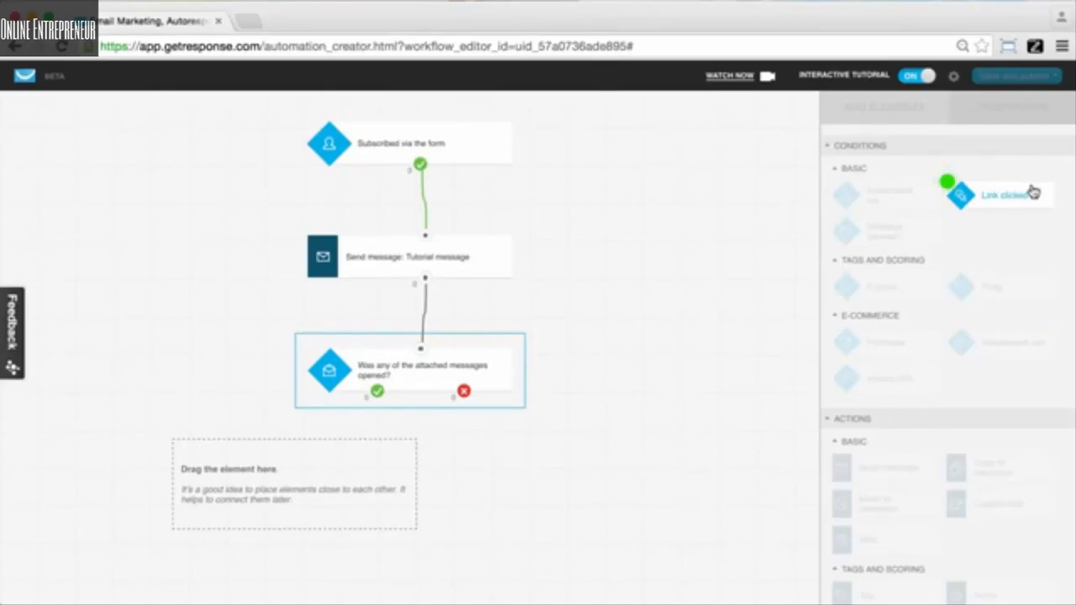
Step: Add a Link clicked condition and connect it to the opened condition's yes branch
{"action": "left_click_drag", "start_coordinate": [1033, 186], "coordinate": [293, 463]}
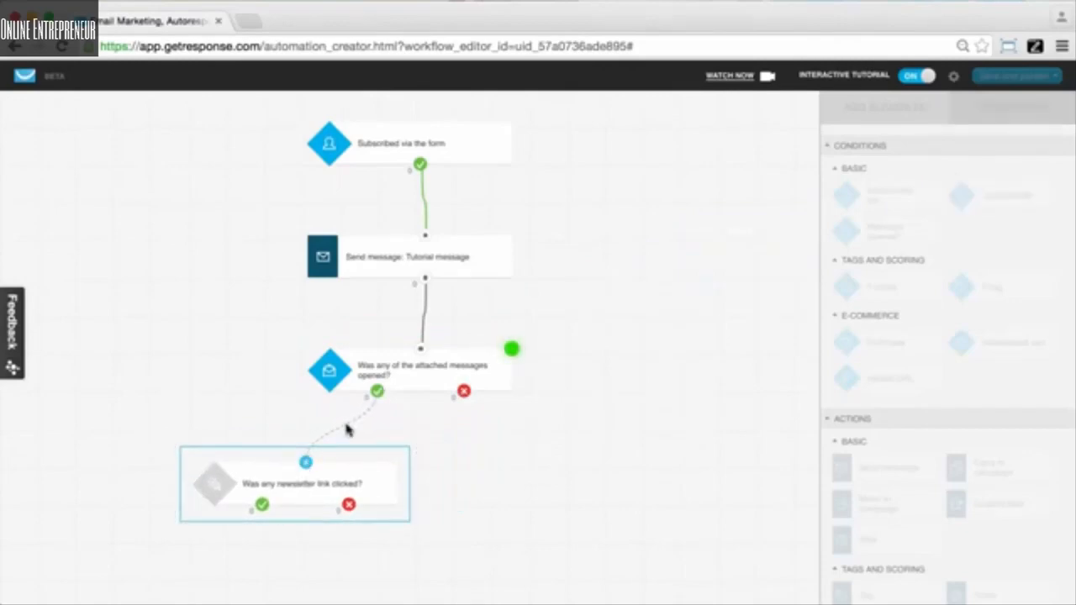
{"action": "left_click_drag", "start_coordinate": [320, 458], "coordinate": [380, 399]}
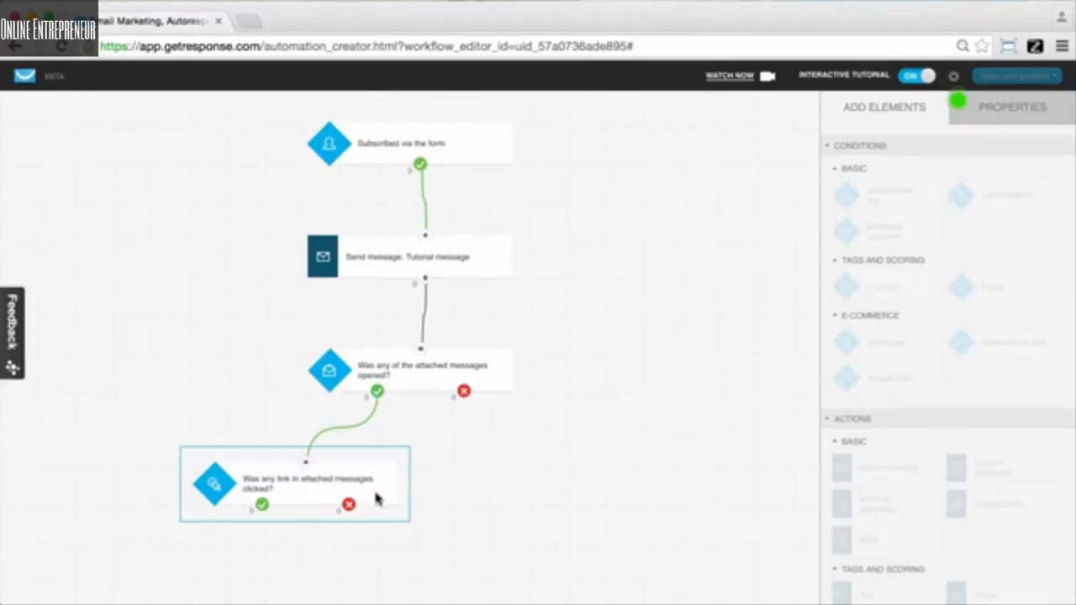
Step: Set the Link clicked condition to use Automation messages and a specific link from a specific message
{"action": "left_click", "coordinate": [971, 113]}
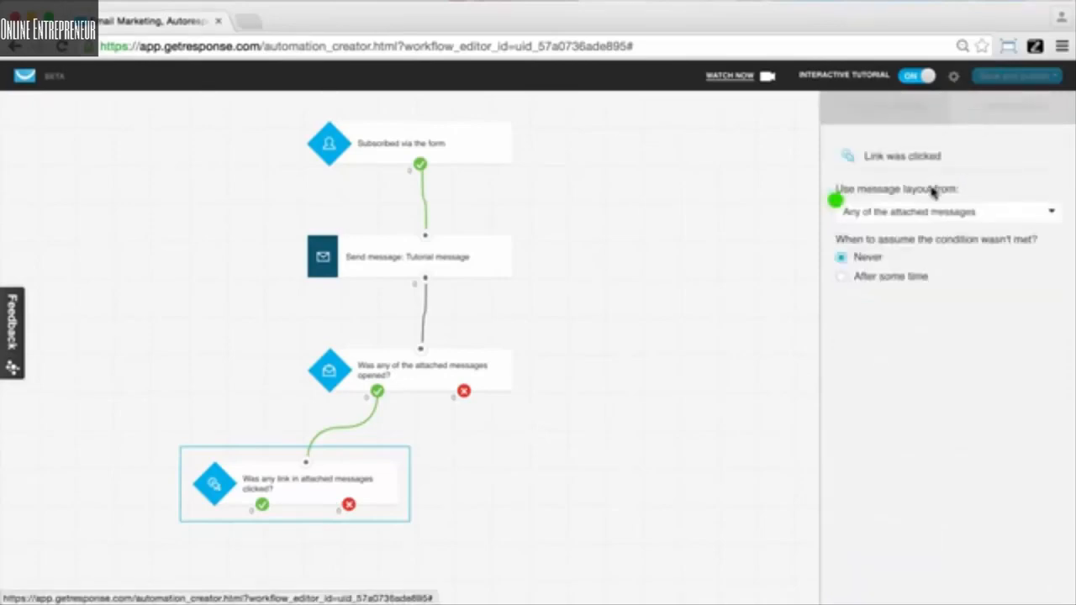
{"action": "left_click", "coordinate": [920, 216]}
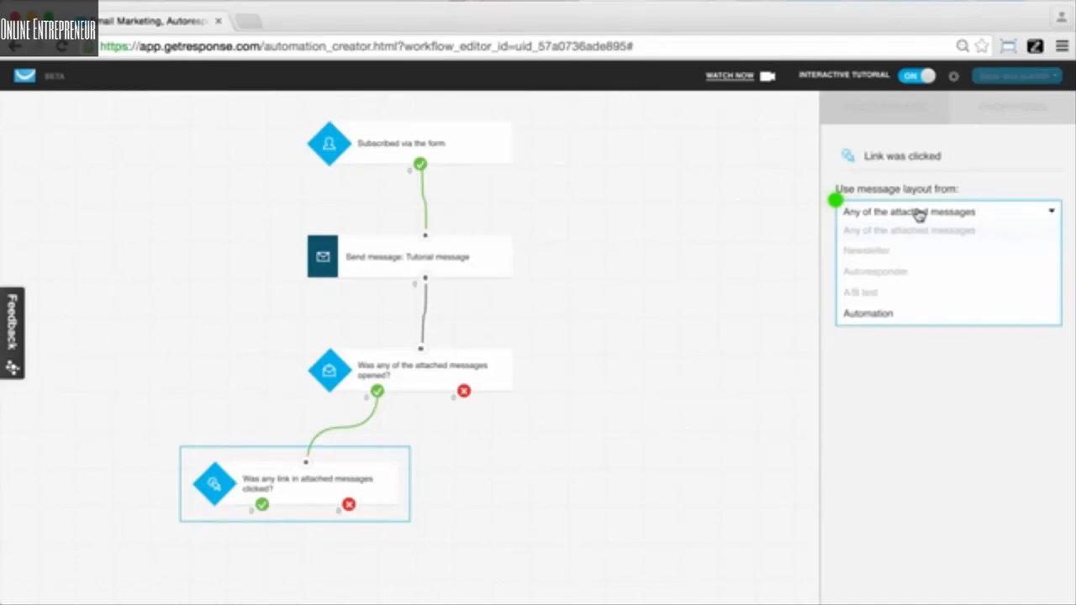
{"action": "left_click", "coordinate": [866, 316]}
{"action": "left_click", "coordinate": [923, 249]}
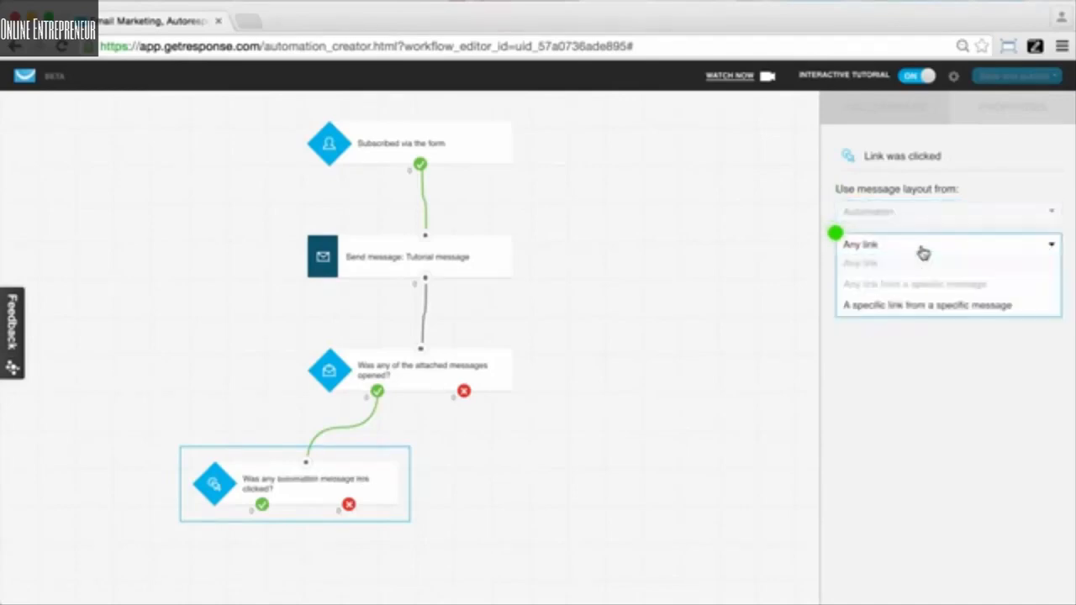
{"action": "left_click", "coordinate": [904, 306]}
{"action": "left_click", "coordinate": [929, 301]}
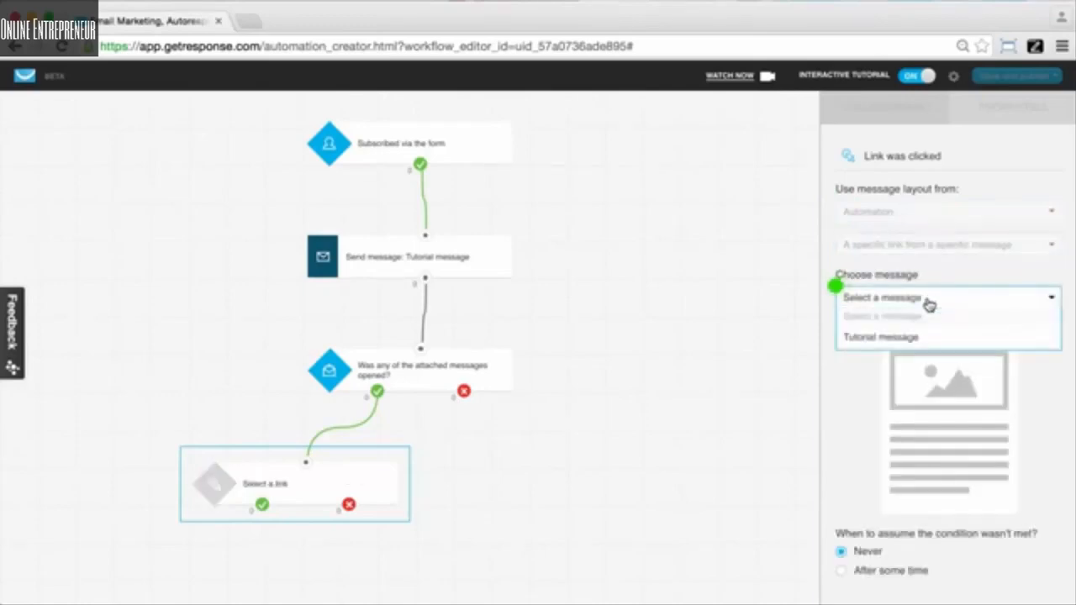
{"action": "left_click", "coordinate": [881, 336]}
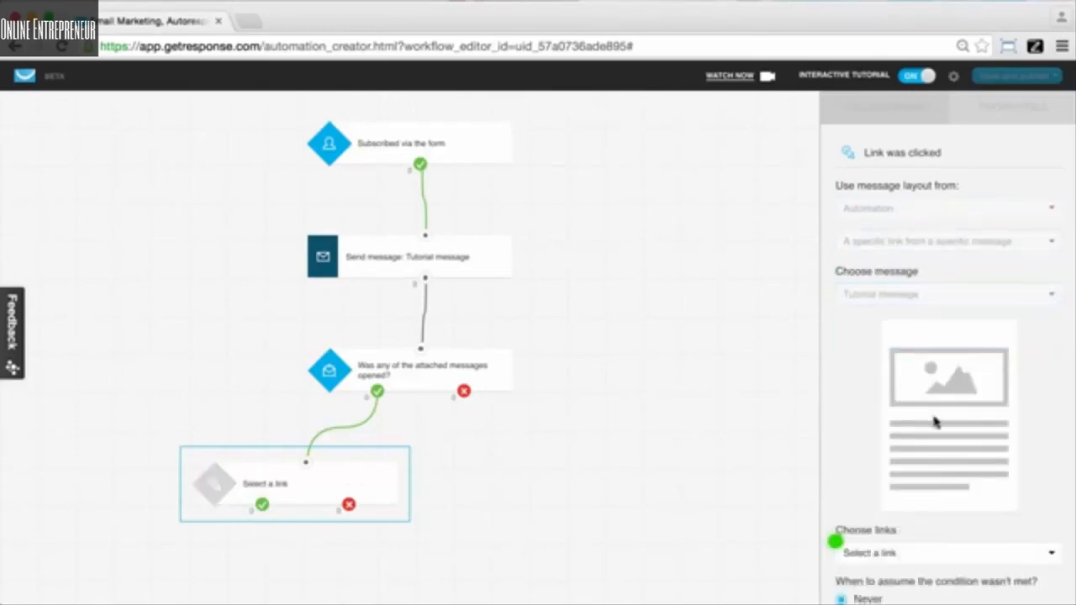
{"action": "scroll", "coordinate": [936, 422], "scroll_direction": "down", "scroll_amount": 1}
{"action": "left_click", "coordinate": [908, 509]}
{"action": "left_click", "coordinate": [896, 543]}
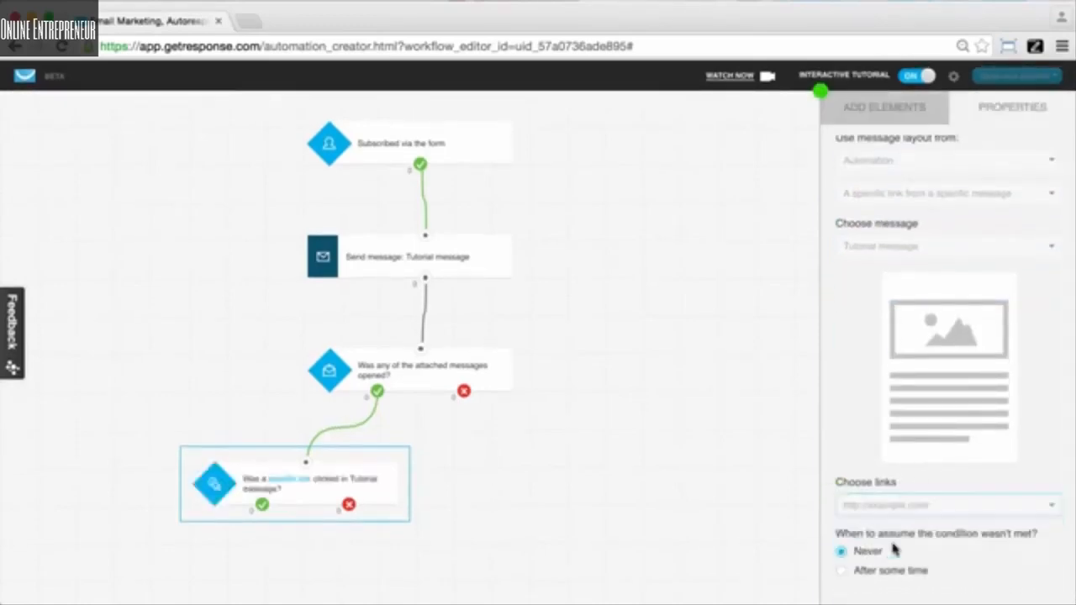
Step: Add a Tag action and connect it to the opened condition's no branch
{"action": "left_click", "coordinate": [908, 125]}
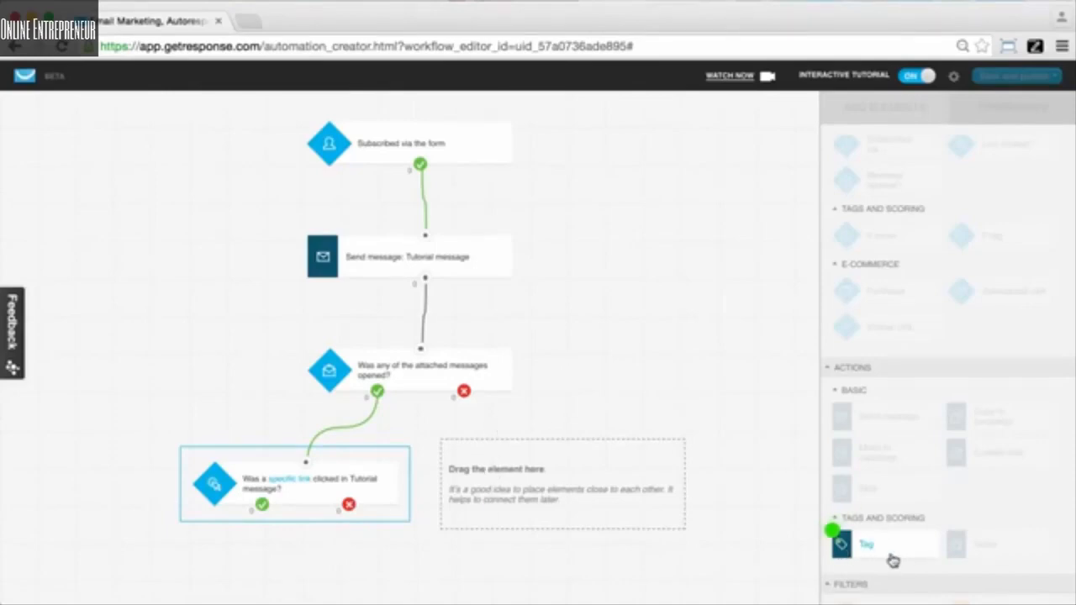
{"action": "left_click_drag", "start_coordinate": [893, 561], "coordinate": [553, 448]}
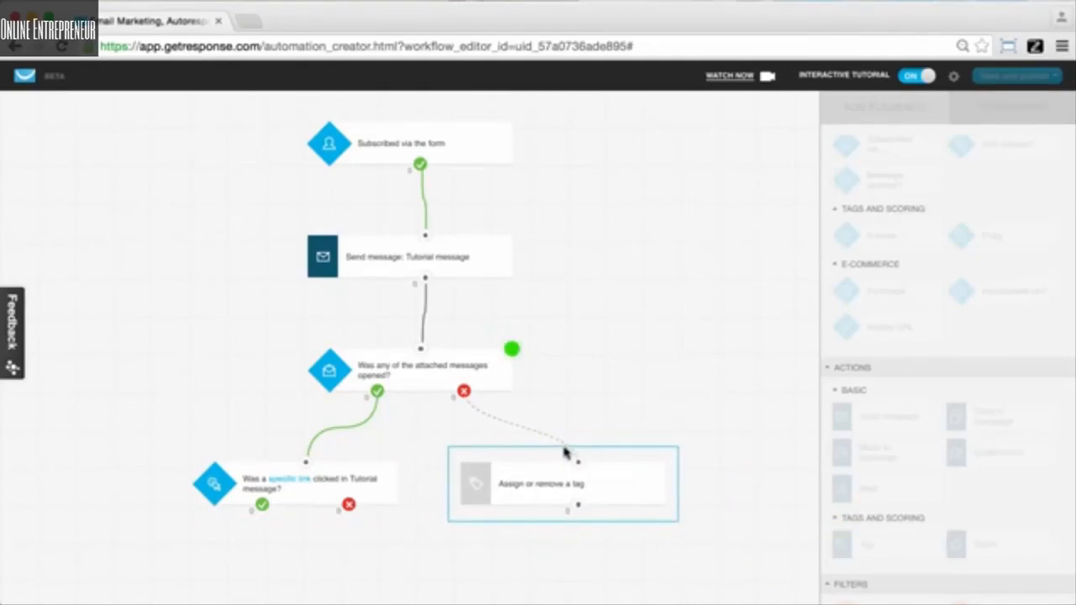
{"action": "mouse_move", "coordinate": [577, 462]}
{"action": "left_mouse_down"}
{"action": "mouse_move", "coordinate": [480, 415]}
{"action": "mouse_move", "coordinate": [465, 392]}
{"action": "left_mouse_up"}
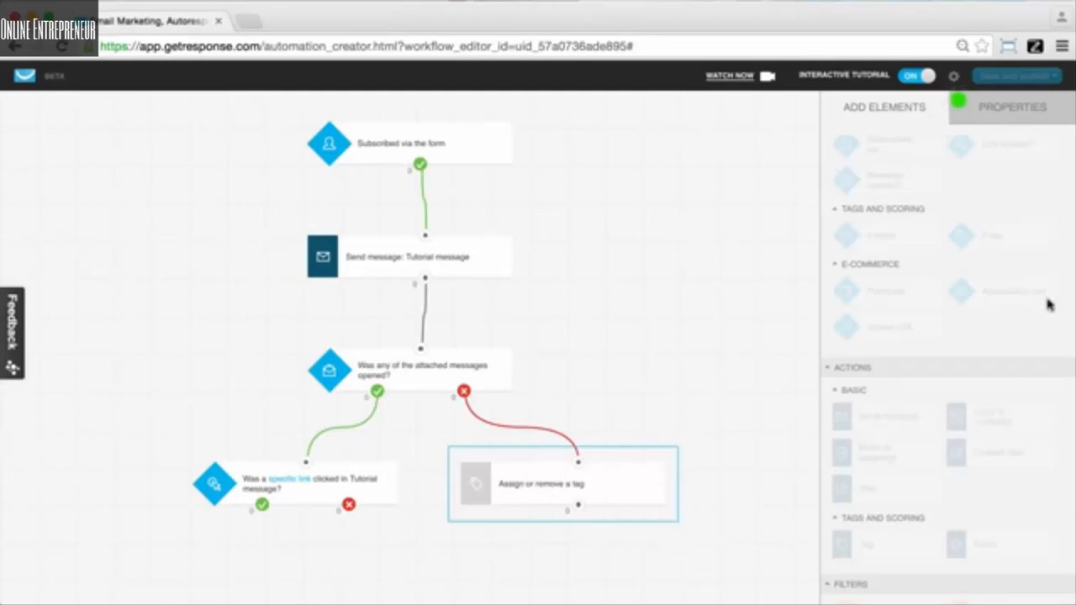
Step: Create a new tag named inactive_7 and assign it in the Tag action
{"action": "left_click", "coordinate": [1009, 113]}
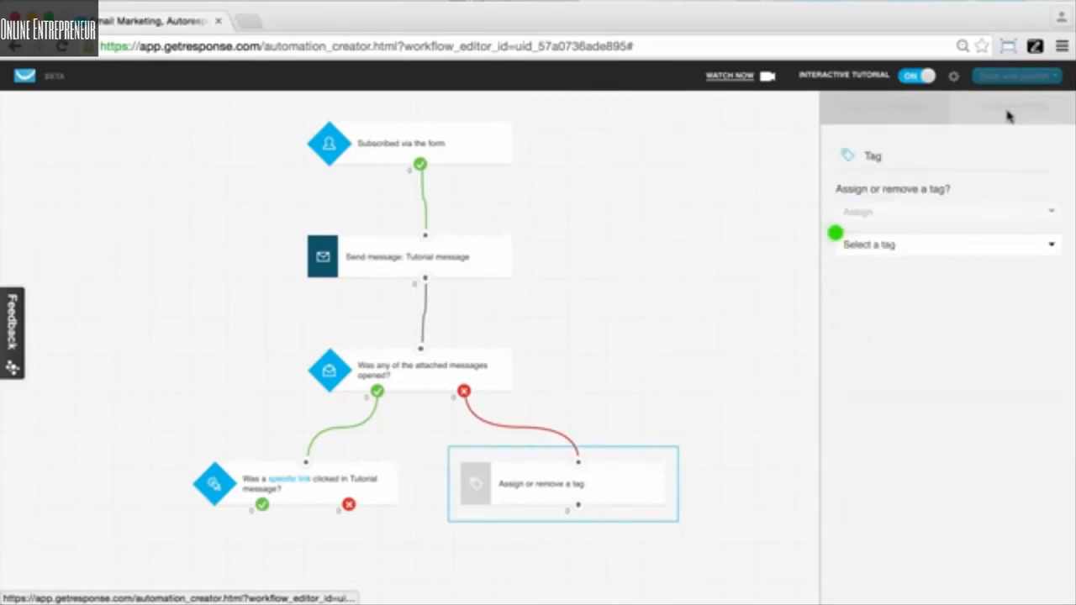
{"action": "left_click", "coordinate": [907, 244]}
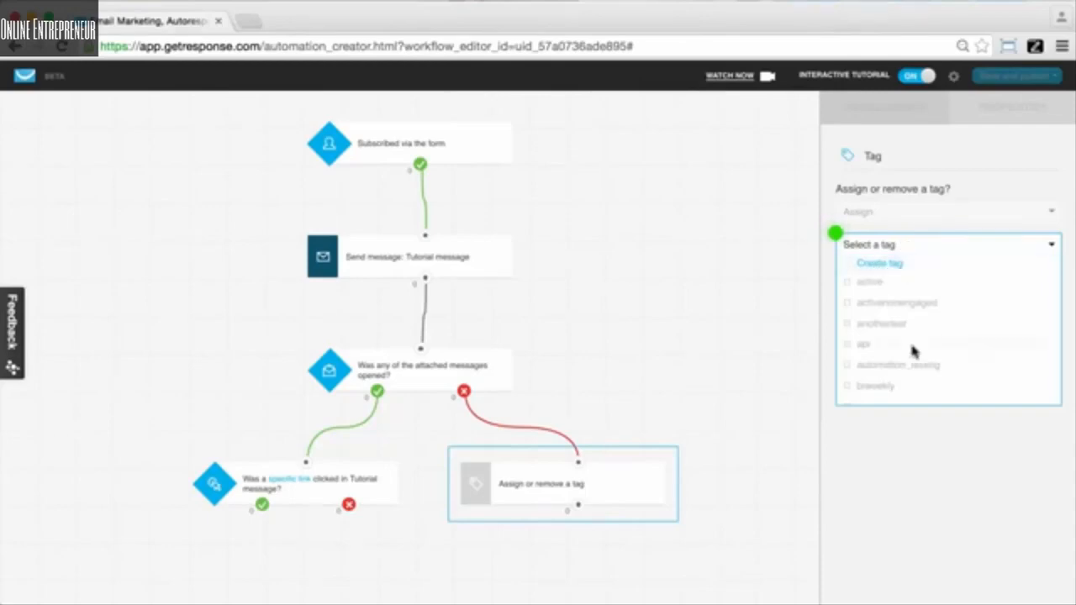
{"action": "scroll", "coordinate": [913, 347], "scroll_direction": "down", "scroll_amount": 5}
{"action": "scroll", "coordinate": [913, 346], "scroll_direction": "up", "scroll_amount": 5}
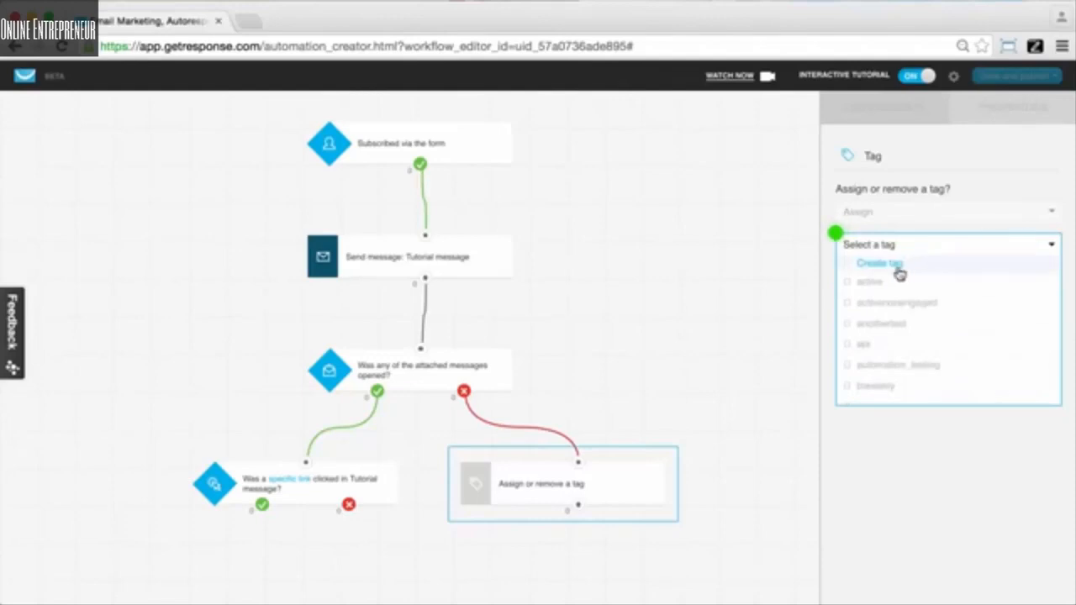
{"action": "left_click", "coordinate": [896, 266]}
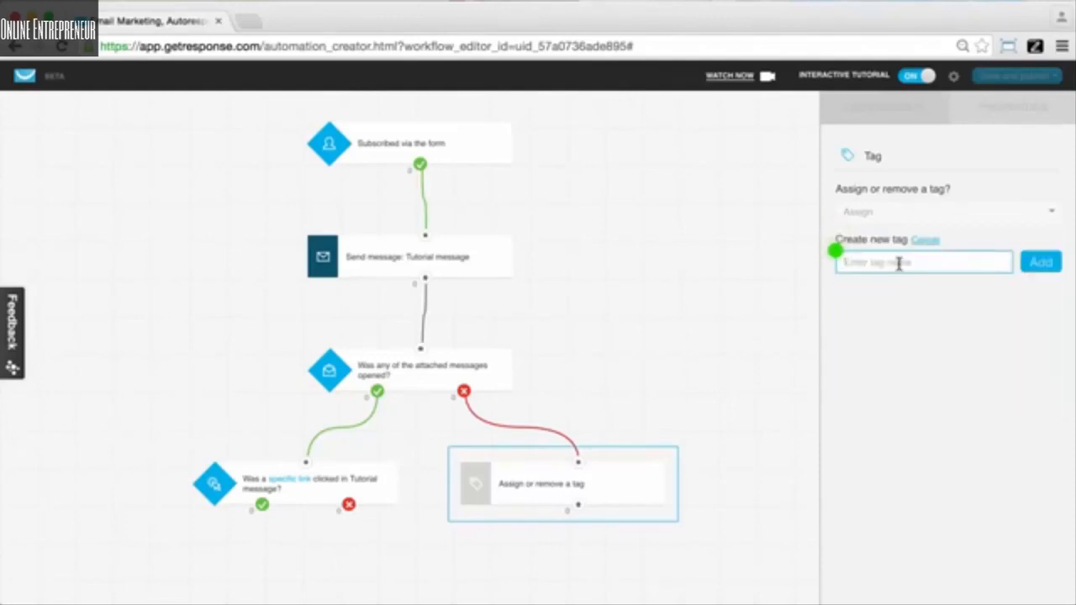
{"action": "type", "text": "inactive_7"}
{"action": "left_click", "coordinate": [1052, 271]}
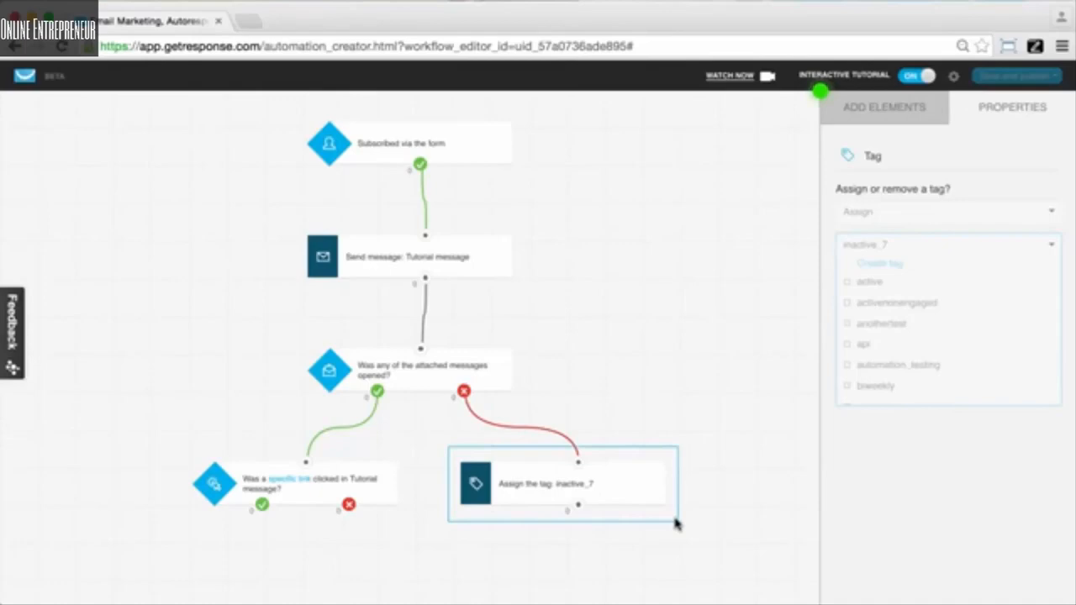
Step: Add a Score action connected to the link condition's yes branch
{"action": "left_click", "coordinate": [883, 121]}
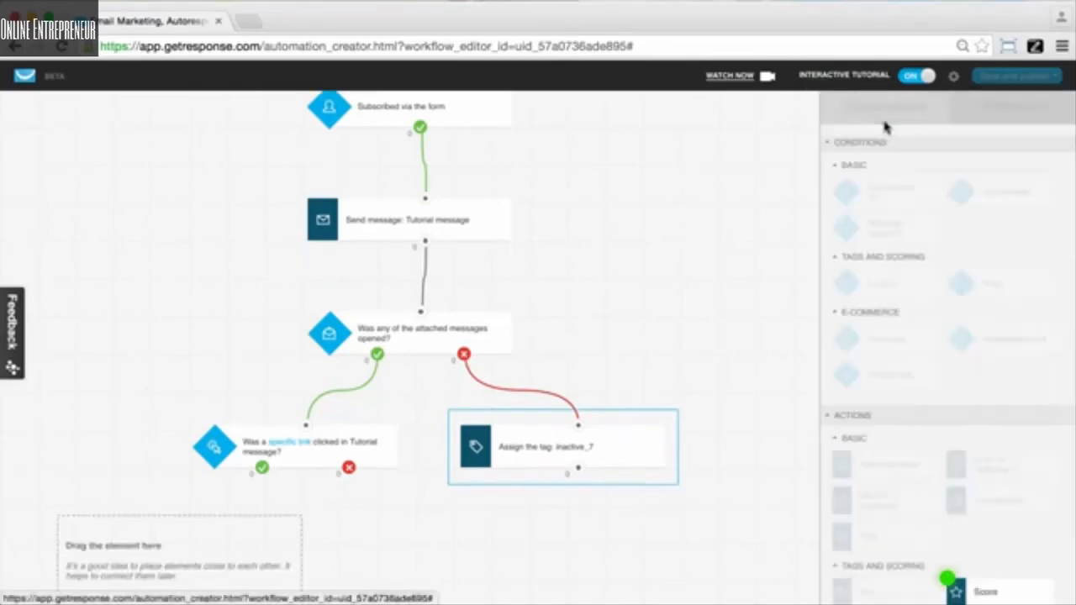
{"action": "scroll", "coordinate": [725, 353], "scroll_direction": "down", "scroll_amount": 2}
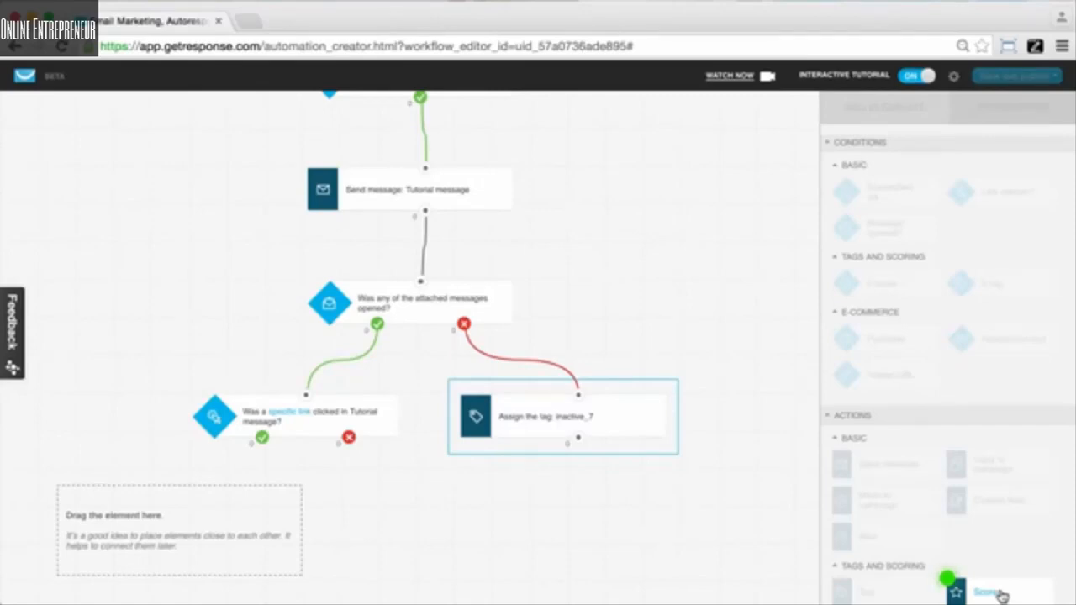
{"action": "left_click_drag", "start_coordinate": [985, 579], "coordinate": [262, 438]}
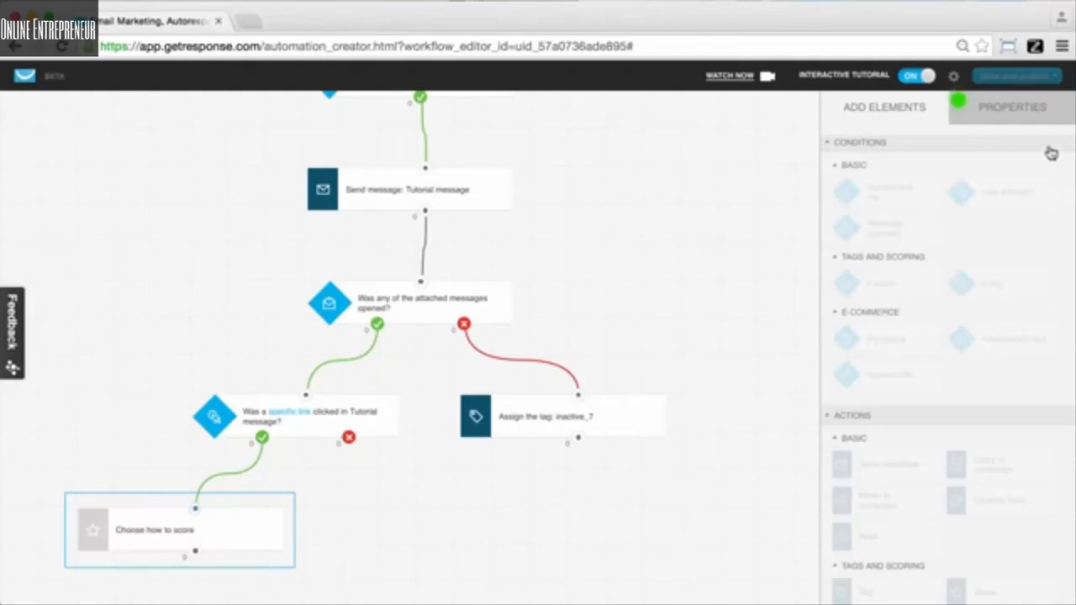
Step: Set the Score action to add 100 points to the subscriber
{"action": "left_click", "coordinate": [1033, 122]}
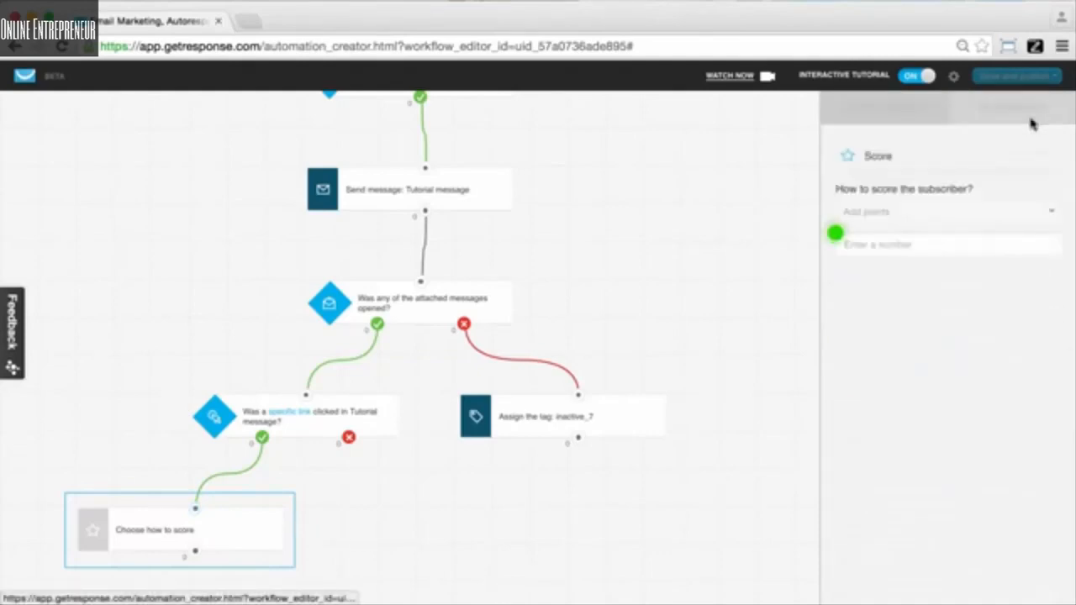
{"action": "left_click", "coordinate": [869, 238]}
{"action": "type", "text": "100"}
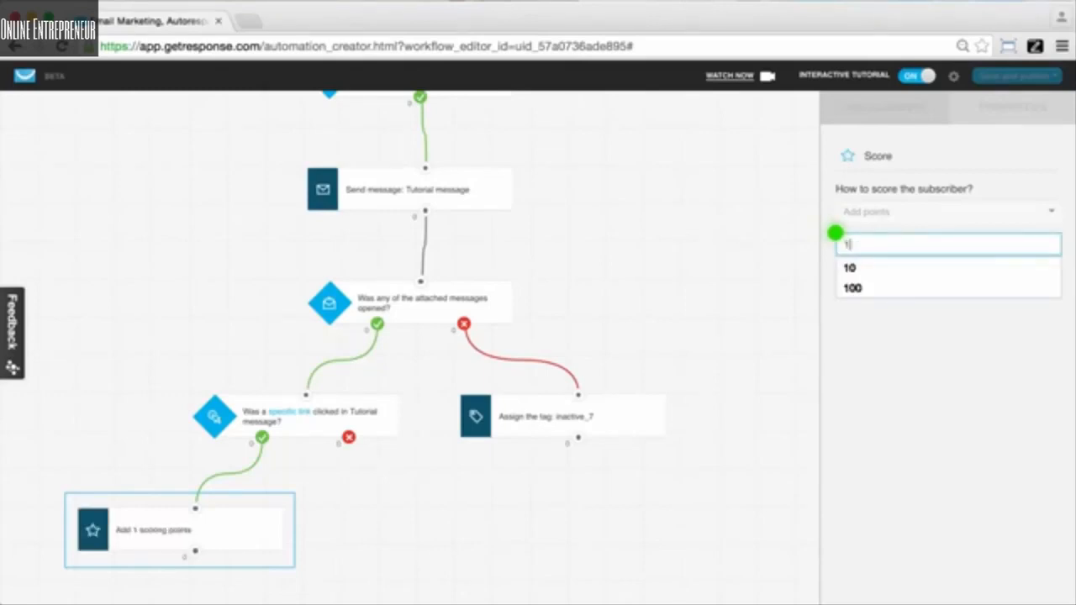
{"action": "left_click", "coordinate": [915, 486]}
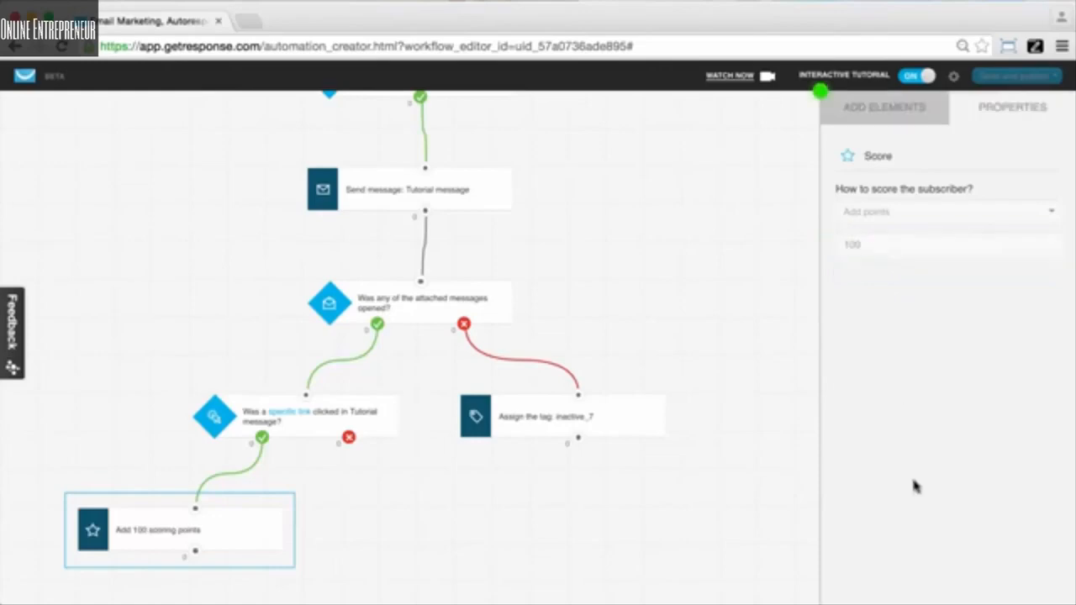
Step: Add a Tag action and connect it to the link-clicked condition's no branch
{"action": "left_click", "coordinate": [879, 107]}
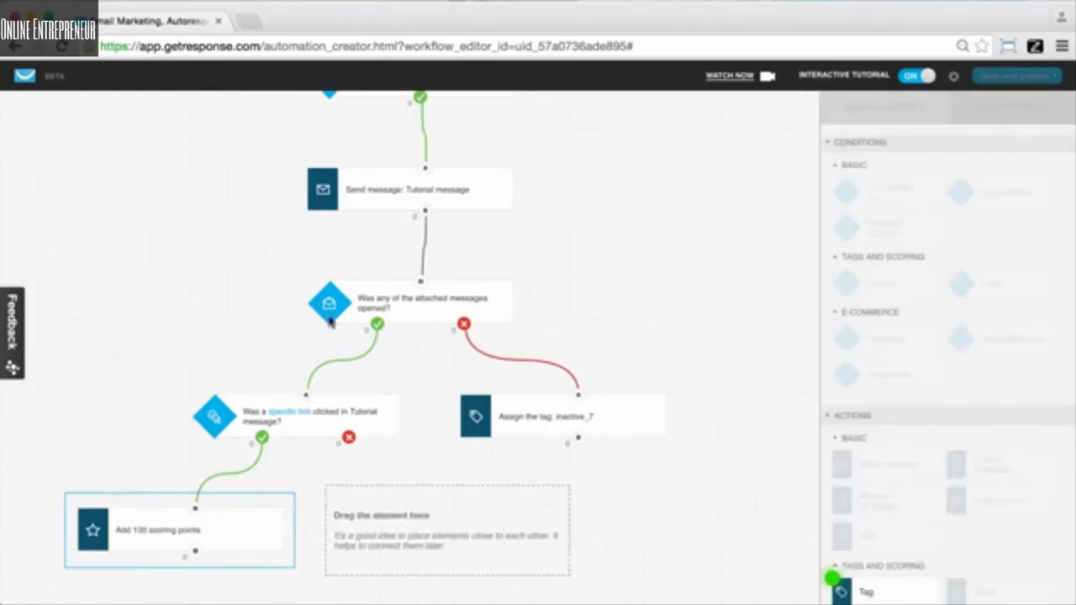
{"action": "scroll", "coordinate": [953, 513], "scroll_direction": "down", "scroll_amount": 2}
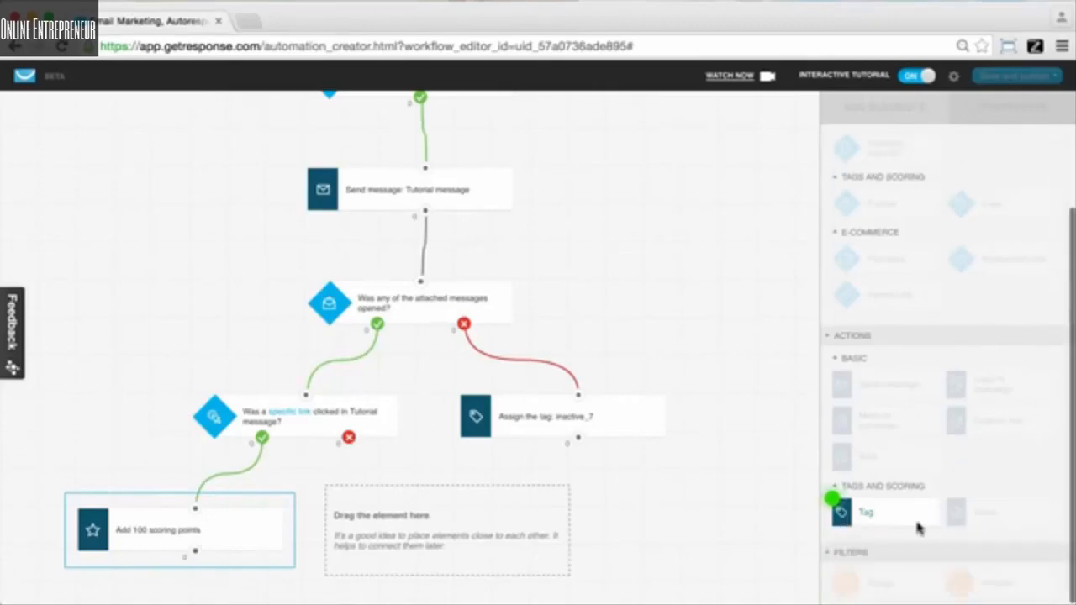
{"action": "left_click_drag", "start_coordinate": [924, 515], "coordinate": [435, 500]}
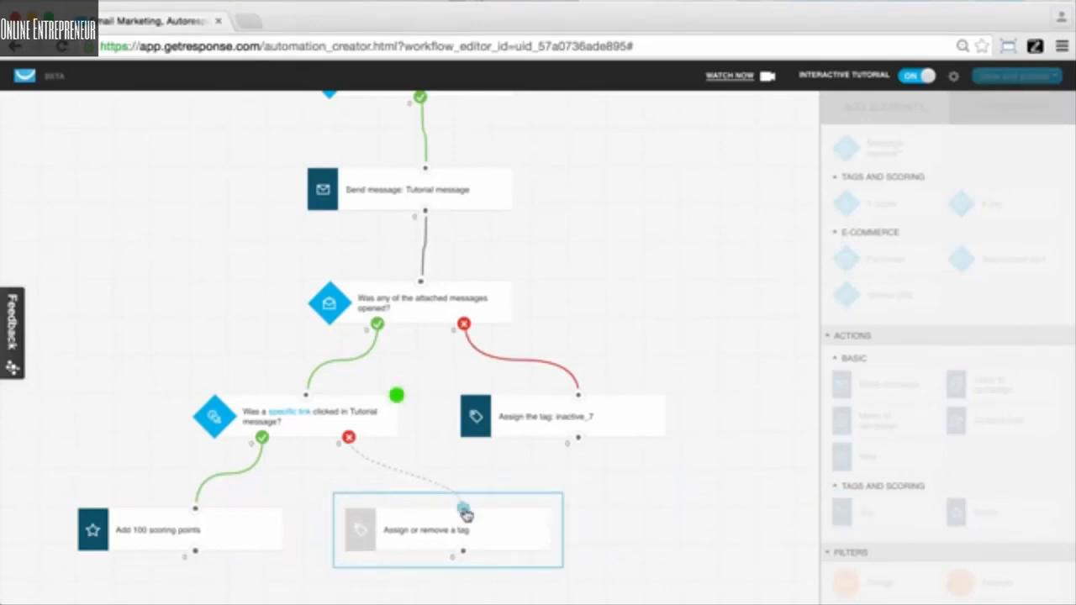
{"action": "left_click_drag", "start_coordinate": [463, 511], "coordinate": [352, 444]}
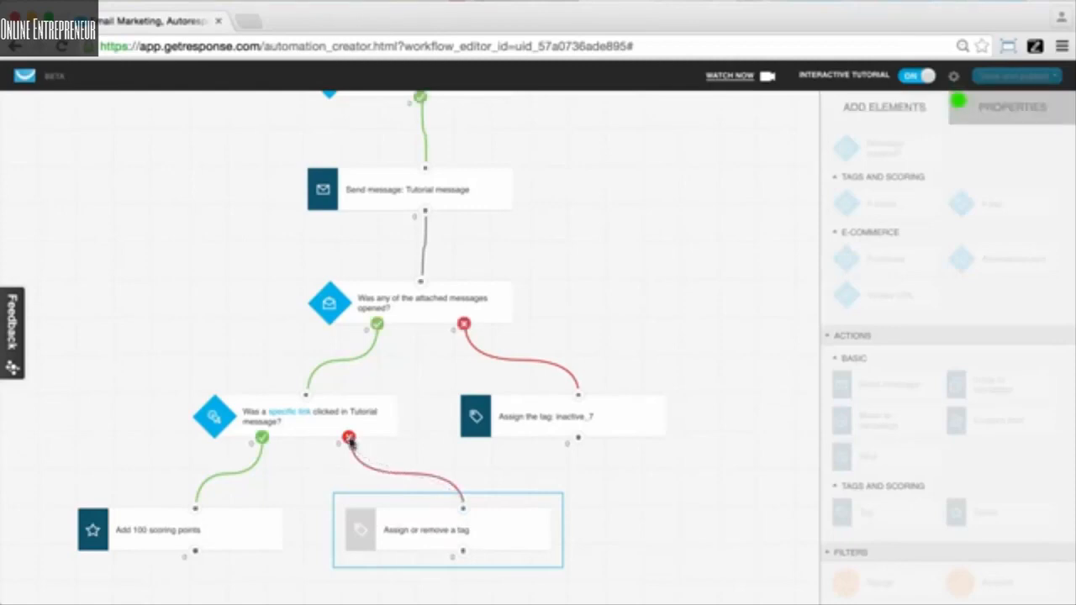
Step: Assign the existing tag not_engaged in the new Tag action's properties
{"action": "left_click", "coordinate": [1014, 122]}
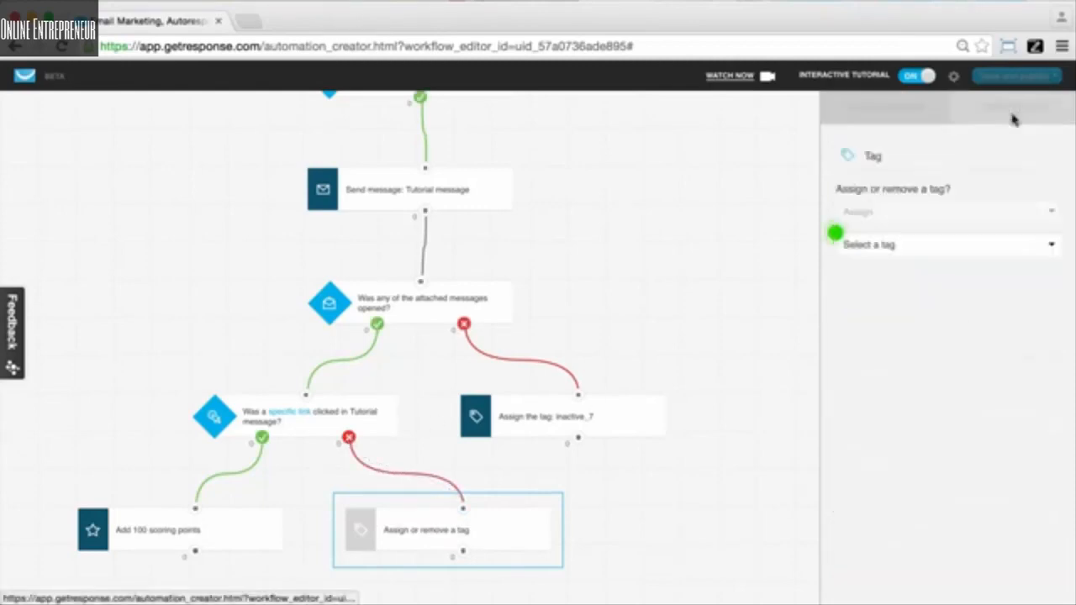
{"action": "left_click", "coordinate": [924, 247]}
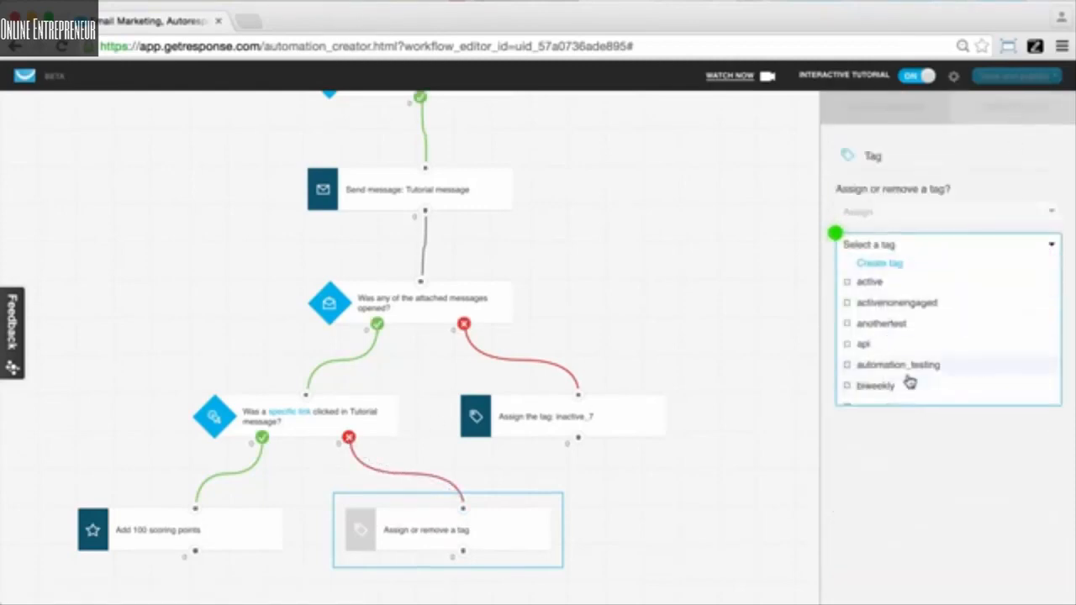
{"action": "scroll", "coordinate": [907, 382], "scroll_direction": "down", "scroll_amount": 5}
{"action": "scroll", "coordinate": [908, 380], "scroll_direction": "down", "scroll_amount": 6}
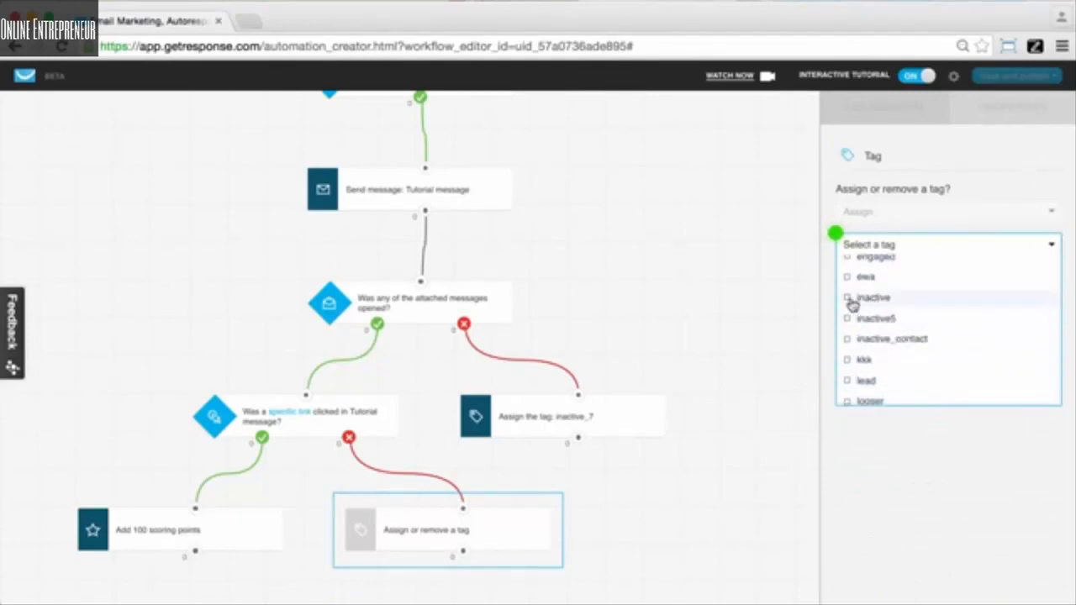
{"action": "scroll", "coordinate": [933, 349], "scroll_direction": "down", "scroll_amount": 4}
{"action": "scroll", "coordinate": [918, 357], "scroll_direction": "down", "scroll_amount": 3}
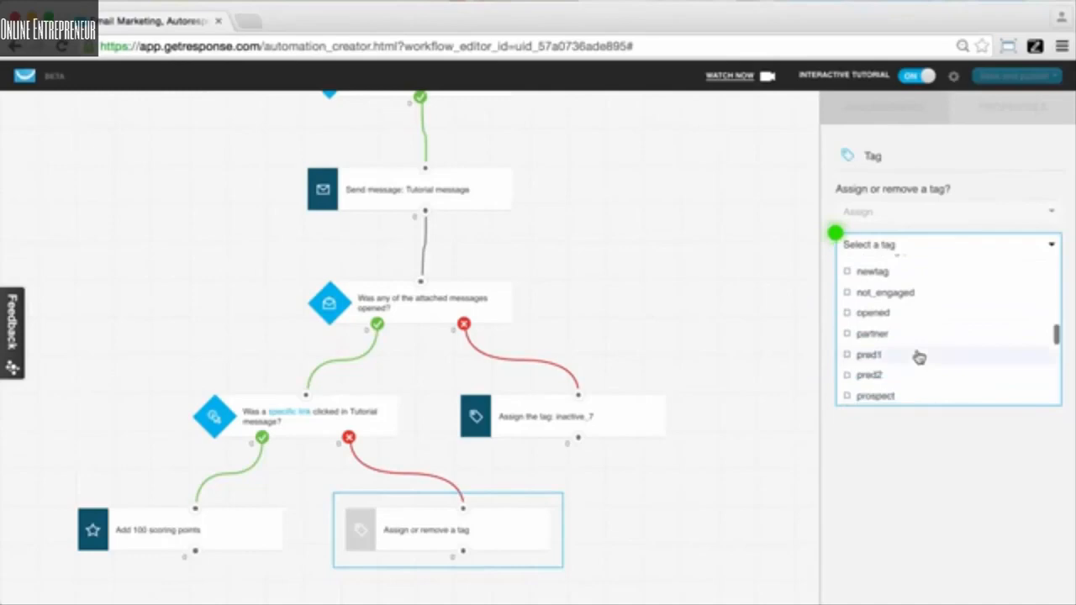
{"action": "left_click", "coordinate": [880, 294]}
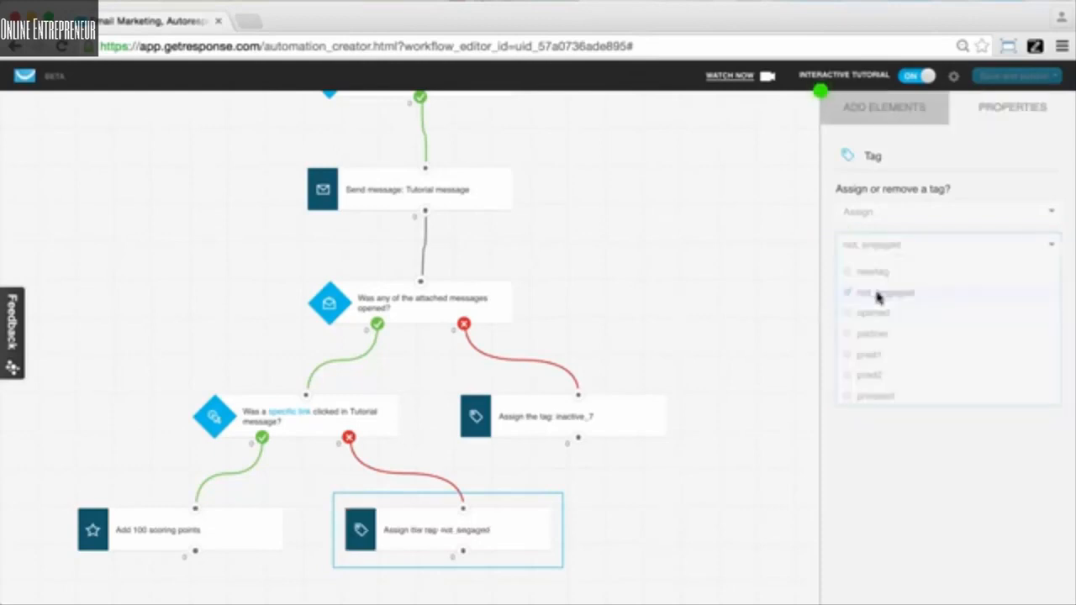
Step: Add a Wait action below the Score action and connect it to the scoring step
{"action": "left_click", "coordinate": [870, 125]}
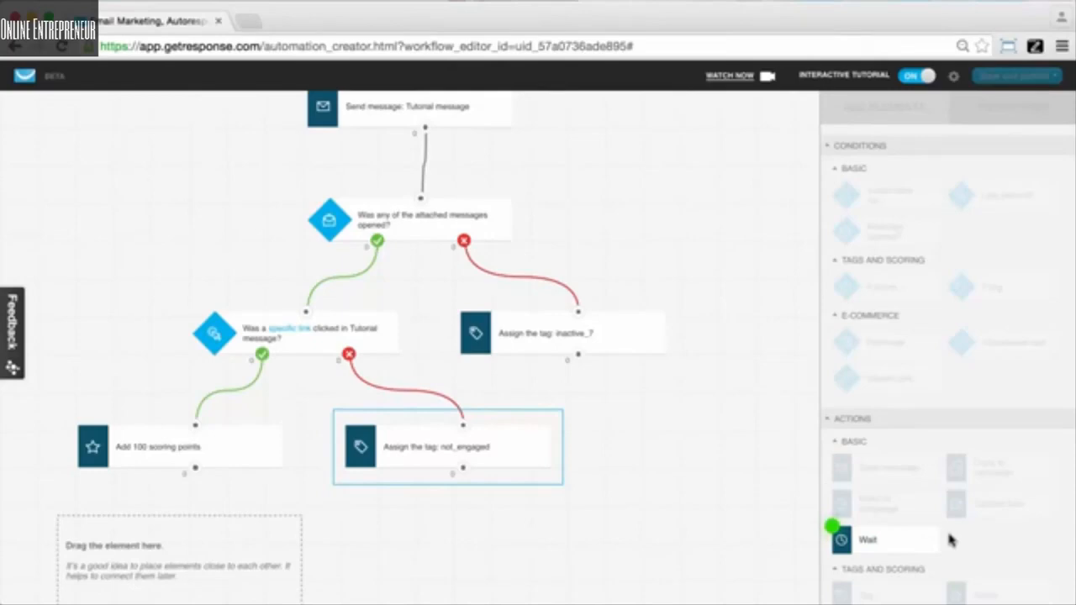
{"action": "left_click_drag", "start_coordinate": [897, 538], "coordinate": [189, 543]}
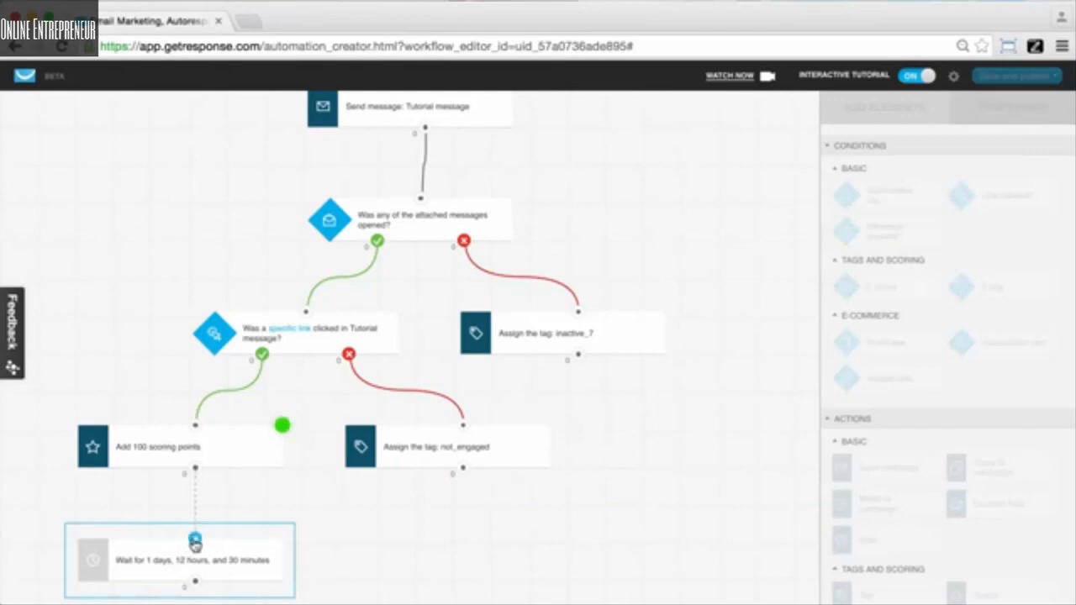
{"action": "left_click_drag", "start_coordinate": [195, 543], "coordinate": [198, 471]}
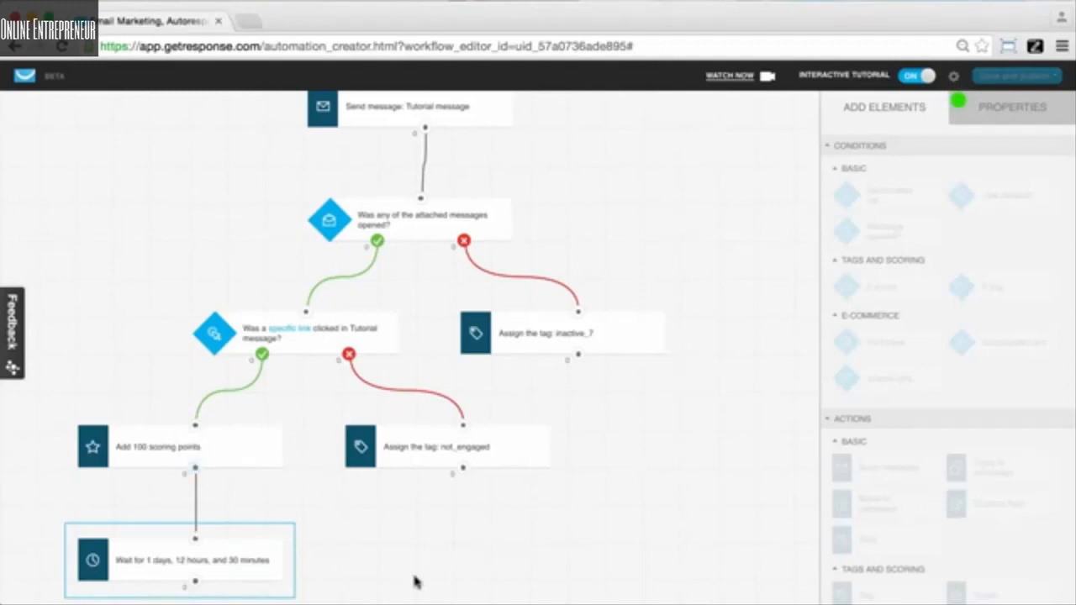
Step: Set the wait delay to 2 days, 0 hours and 0 minutes
{"action": "left_click", "coordinate": [1005, 107]}
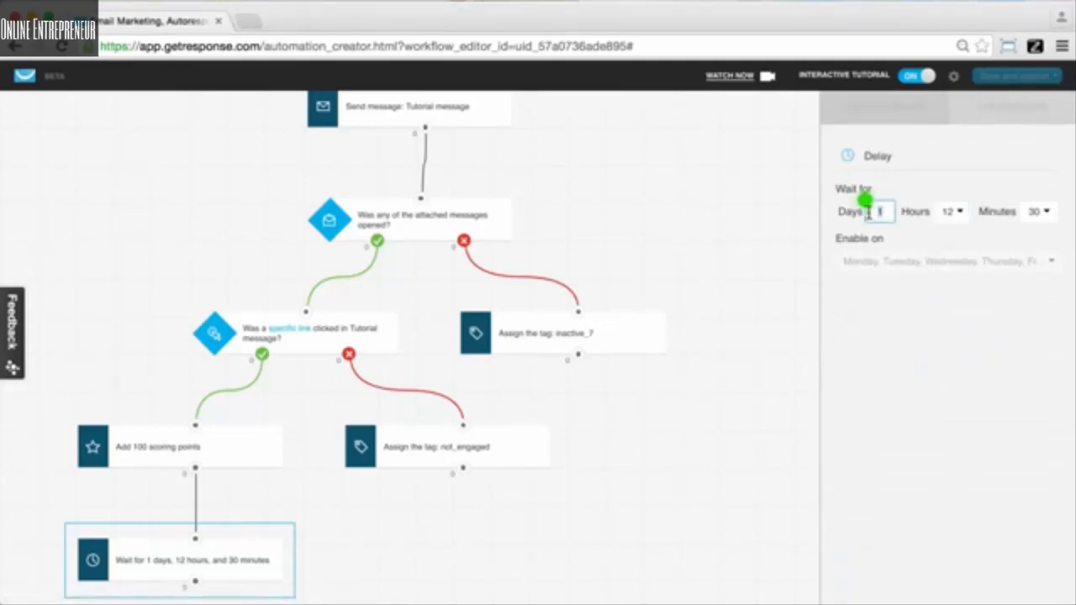
{"action": "type", "text": "2"}
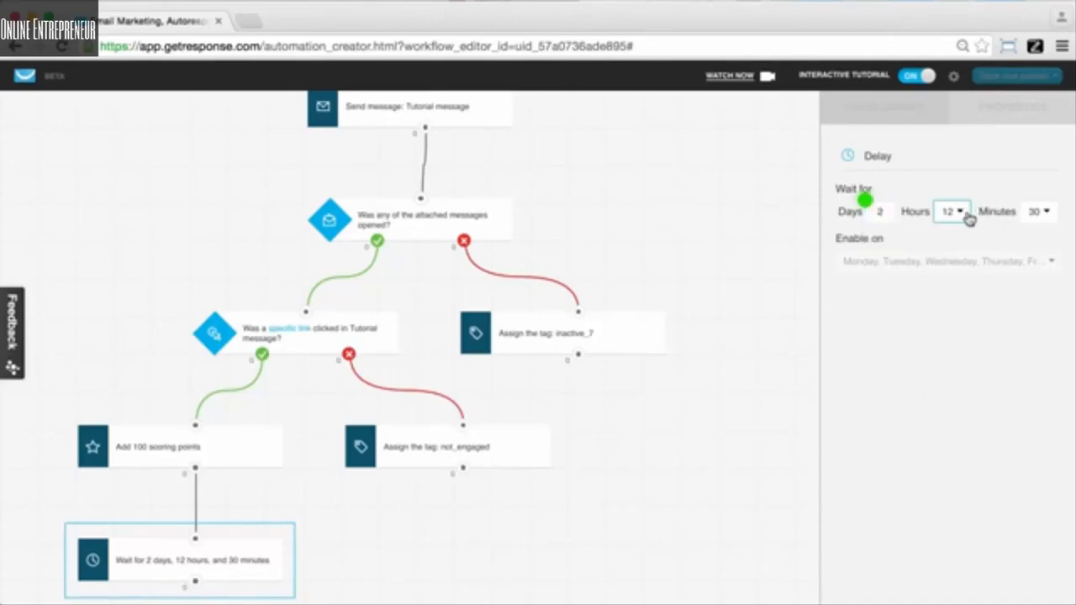
{"action": "left_click", "coordinate": [957, 213]}
{"action": "left_click", "coordinate": [957, 234]}
{"action": "left_click", "coordinate": [1042, 212]}
{"action": "left_click", "coordinate": [1043, 232]}
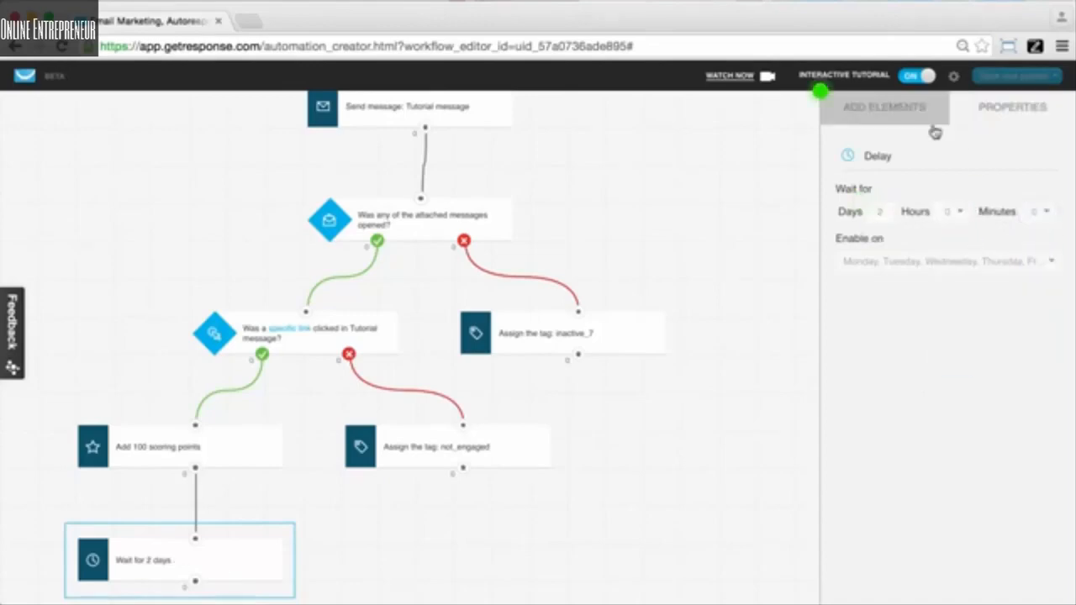
Step: Add a Send message action connected below the Wait action
{"action": "left_click", "coordinate": [902, 118]}
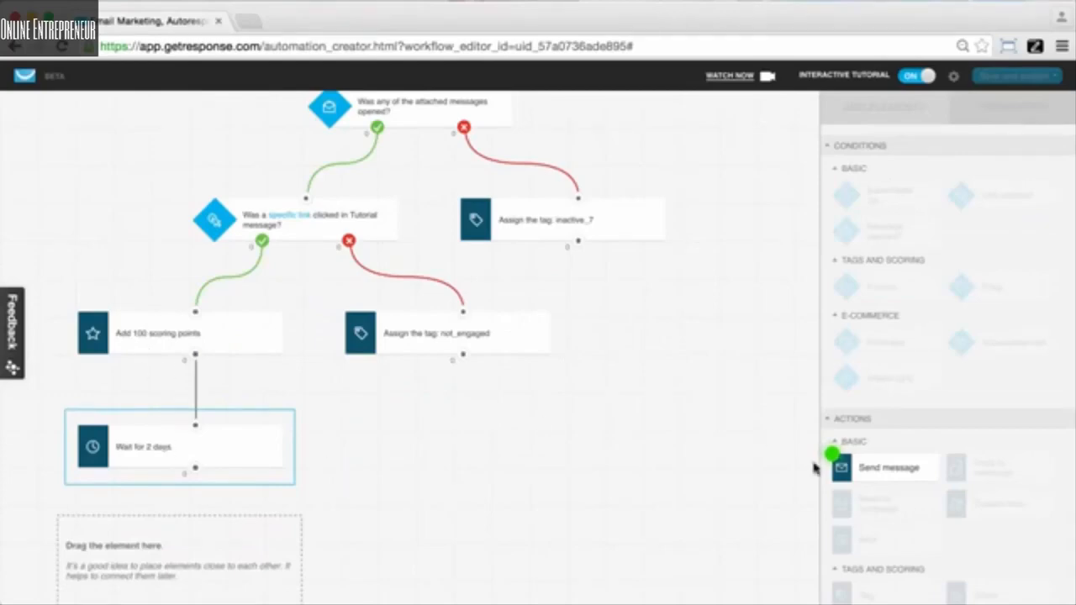
{"action": "left_click_drag", "start_coordinate": [841, 468], "coordinate": [195, 469]}
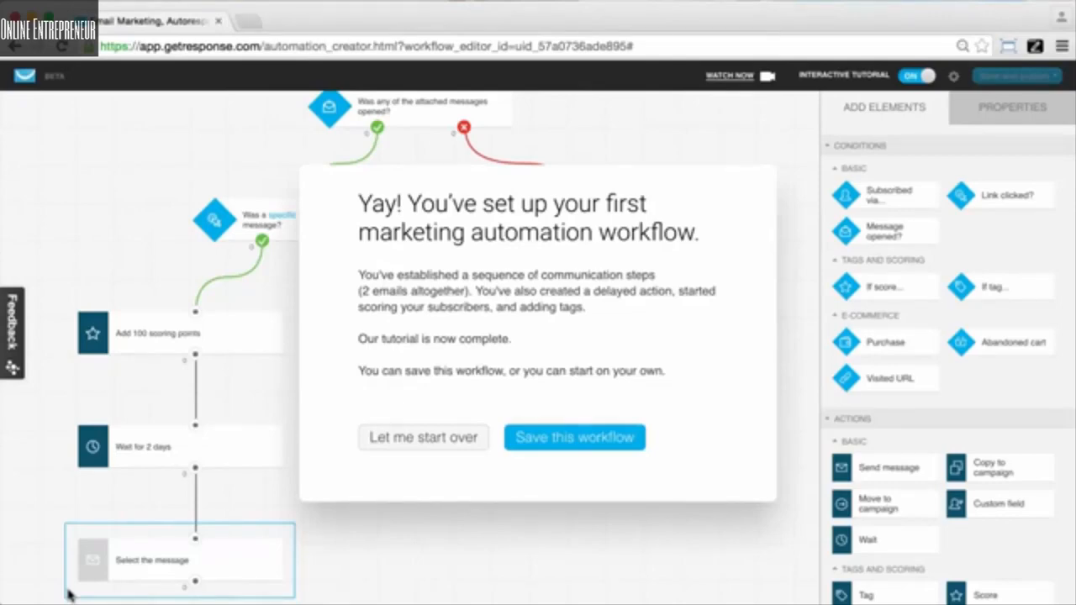
{"action": "scroll", "coordinate": [866, 467], "scroll_direction": "down", "scroll_amount": 1}
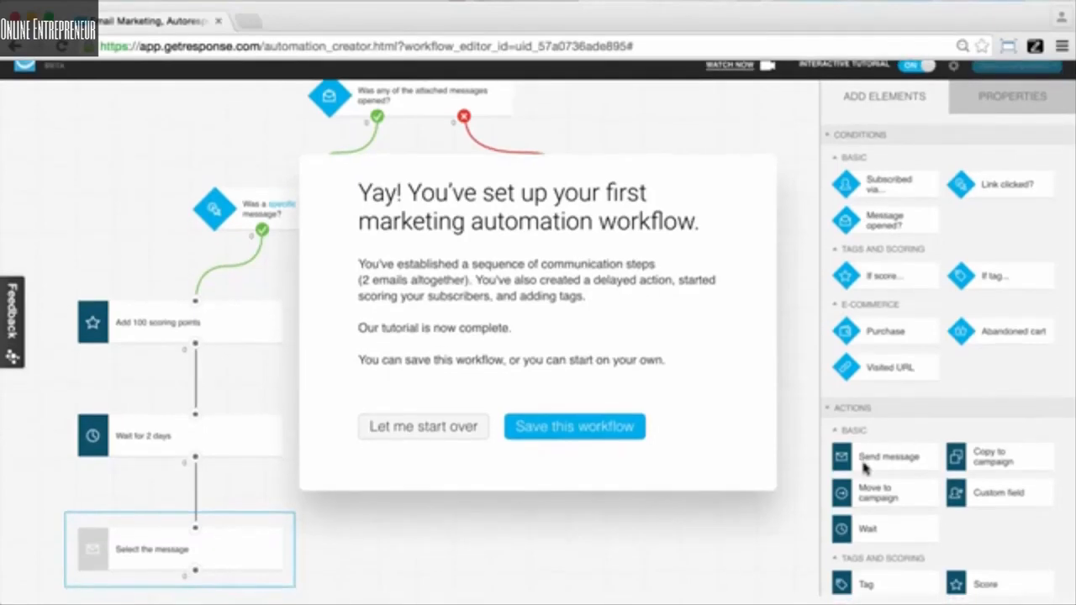